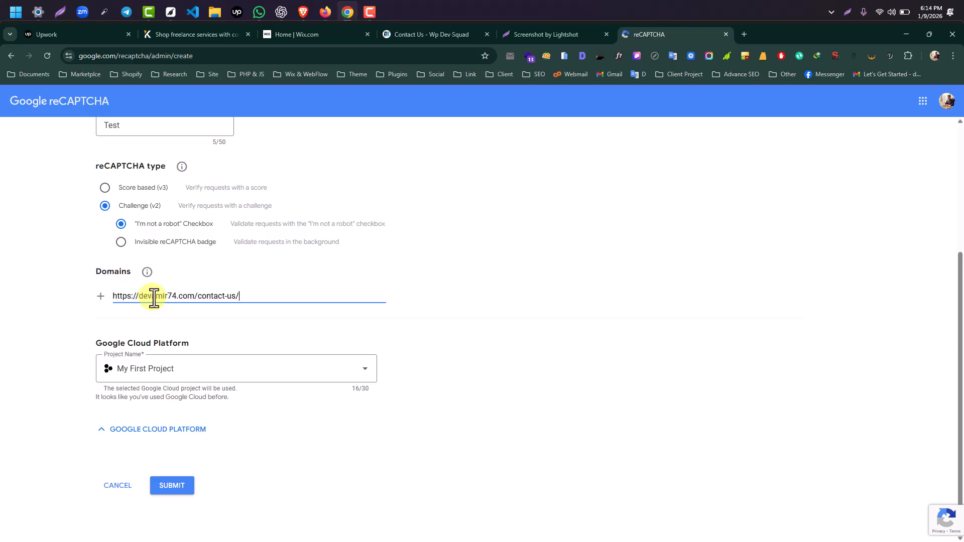
left_click_drag(201, 297, 282, 295)
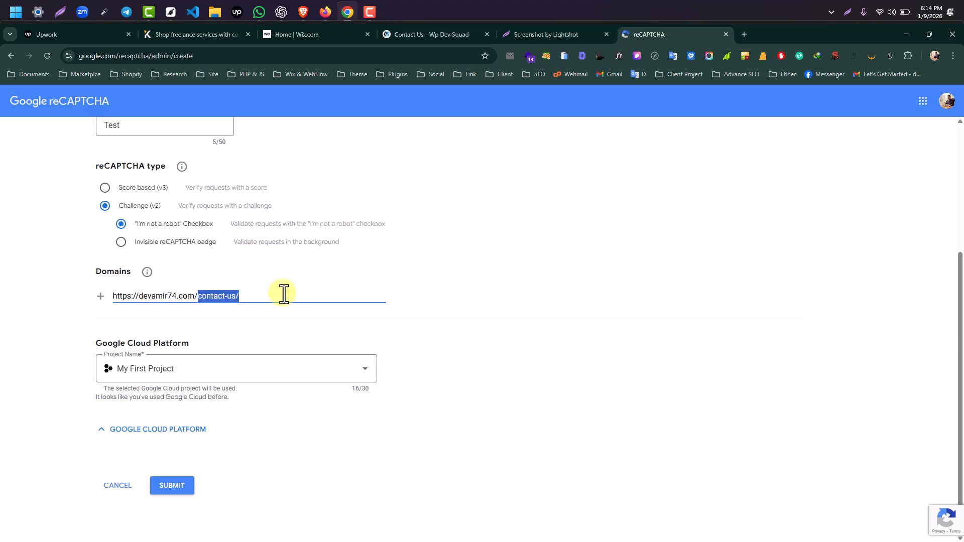
key("BackSpace")
left_click_drag(139, 296, 89, 306)
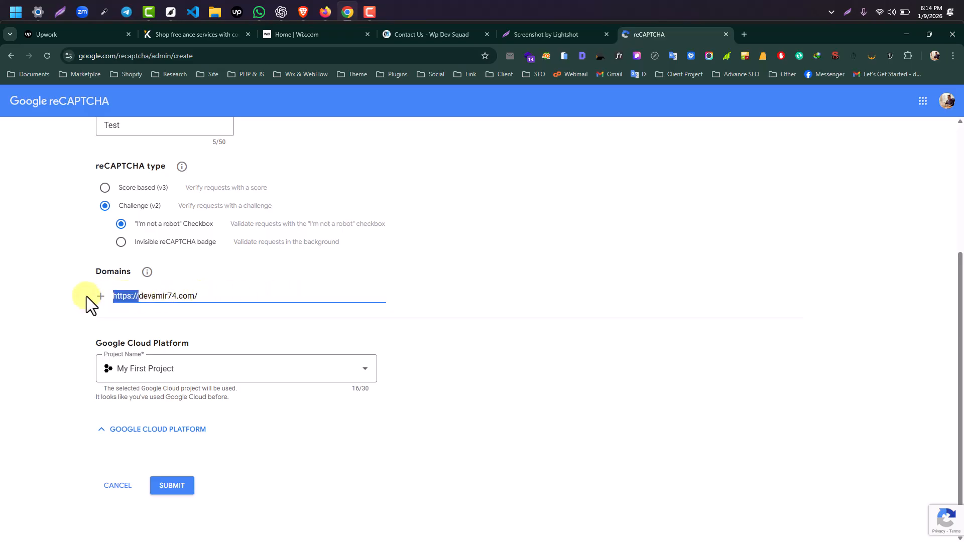
key("BackSpace")
left_click(182, 295)
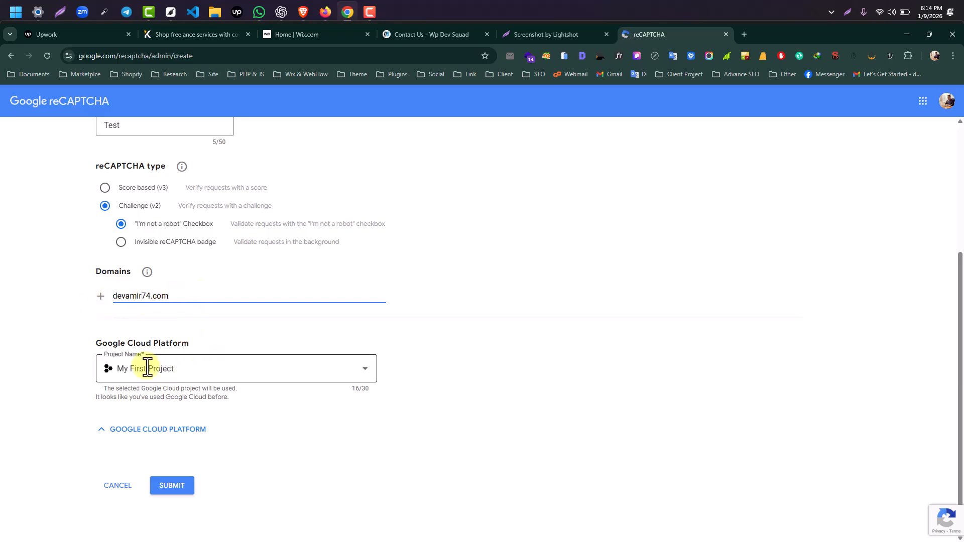
- Name the new Google Cloud project 'Test project'
left_click(273, 375)
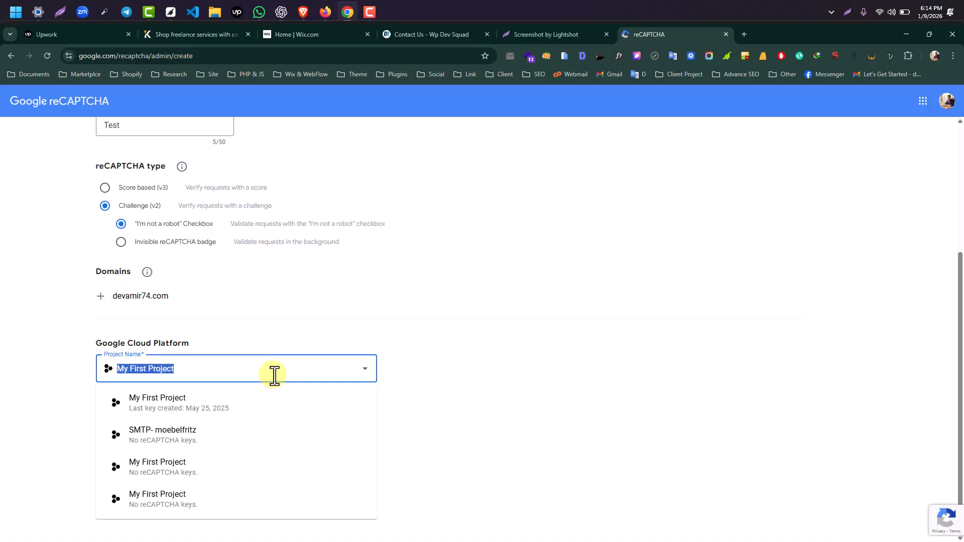
type("Test")
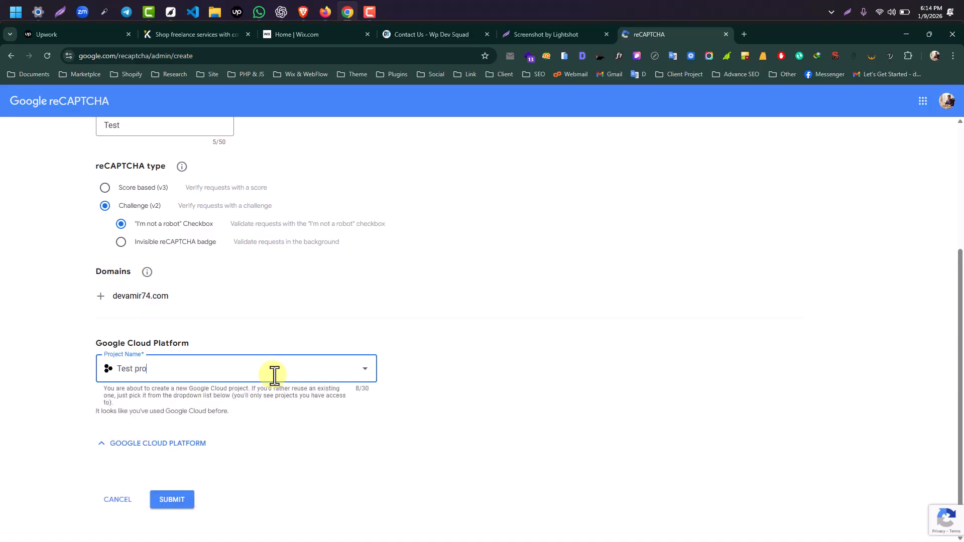
scroll(135, 294, "down", 2)
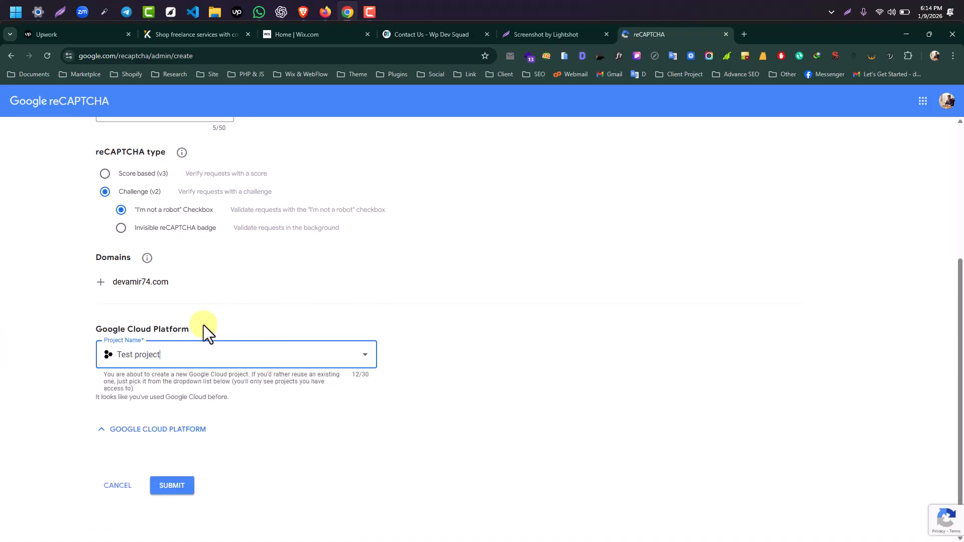
scroll(155, 294, "up", 4)
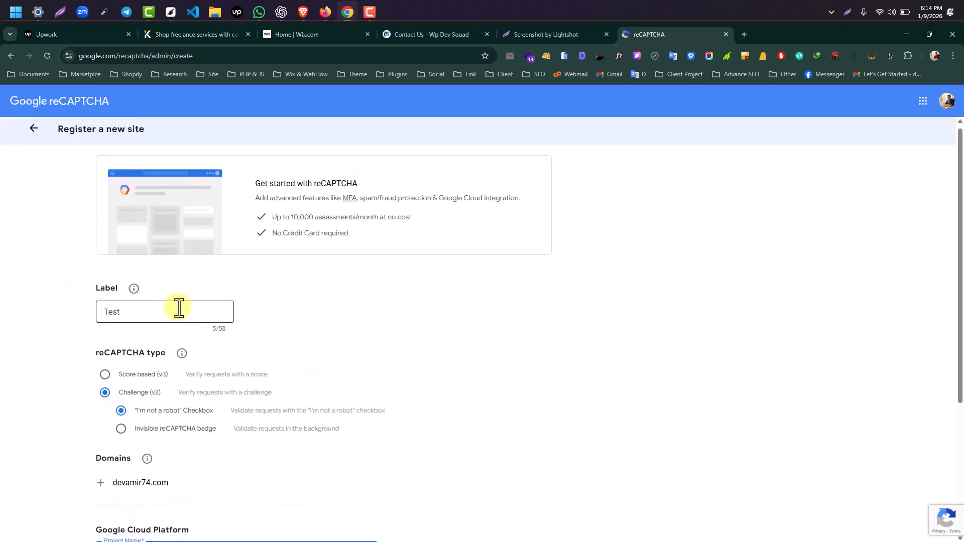
scroll(116, 317, "down", 2)
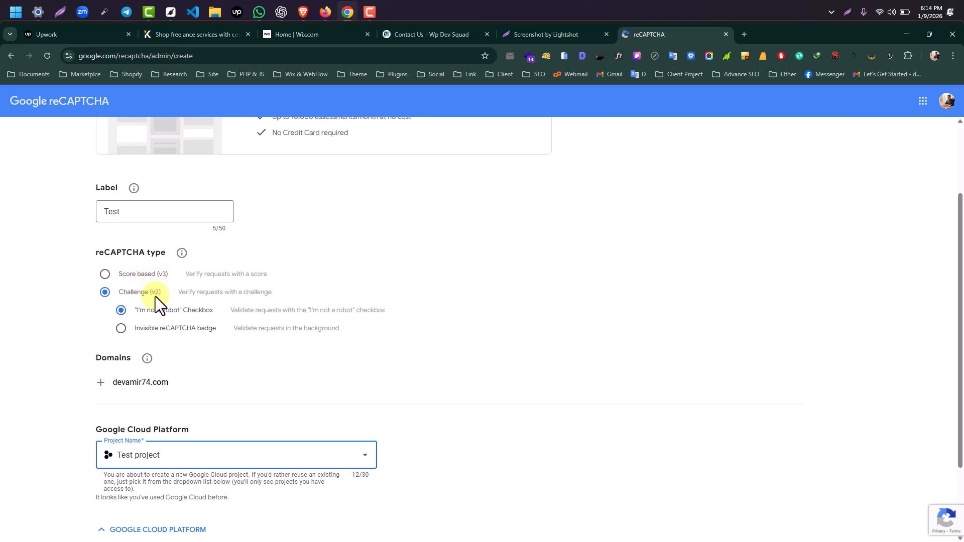
scroll(150, 296, "down", 2)
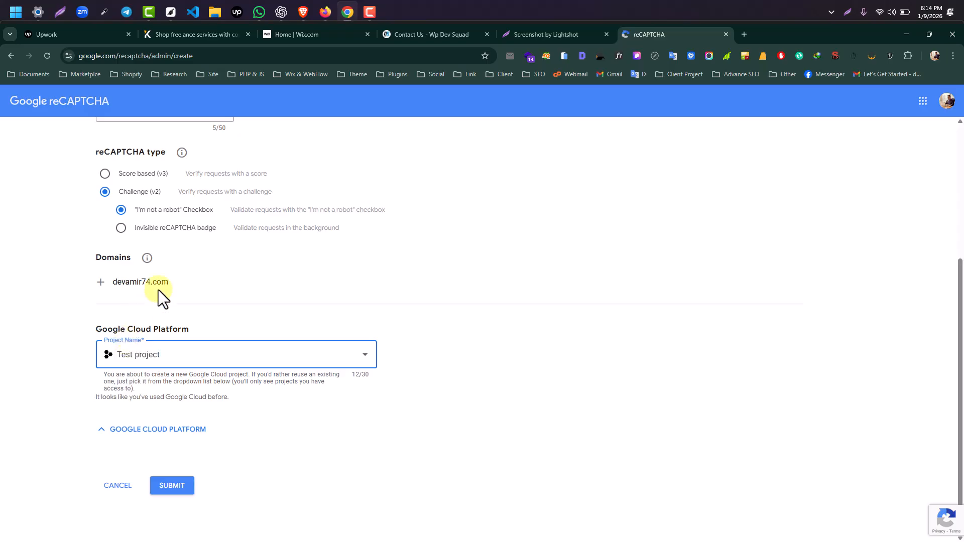
- Submit the reCAPTCHA site registration to generate the keys, then return to the Contact Us tab
left_click(168, 485)
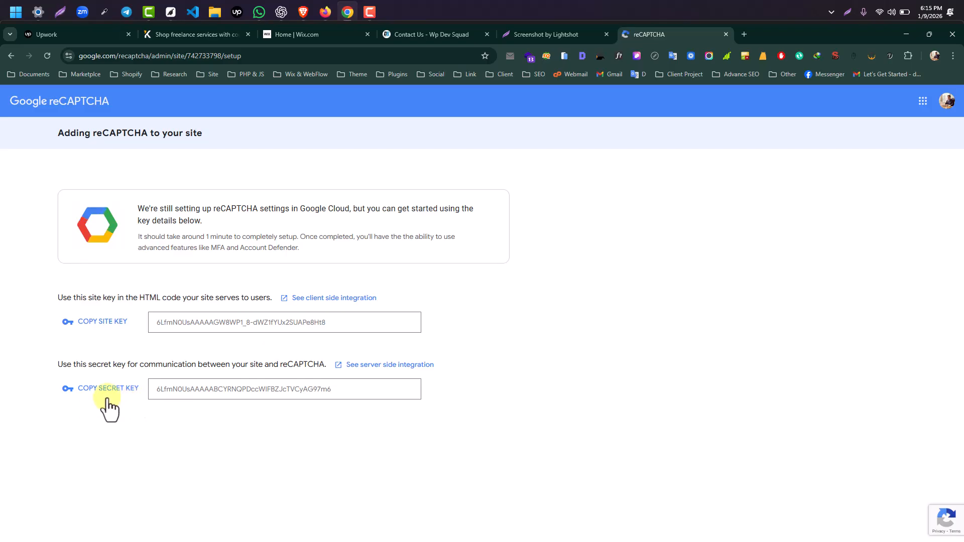
left_click(426, 34)
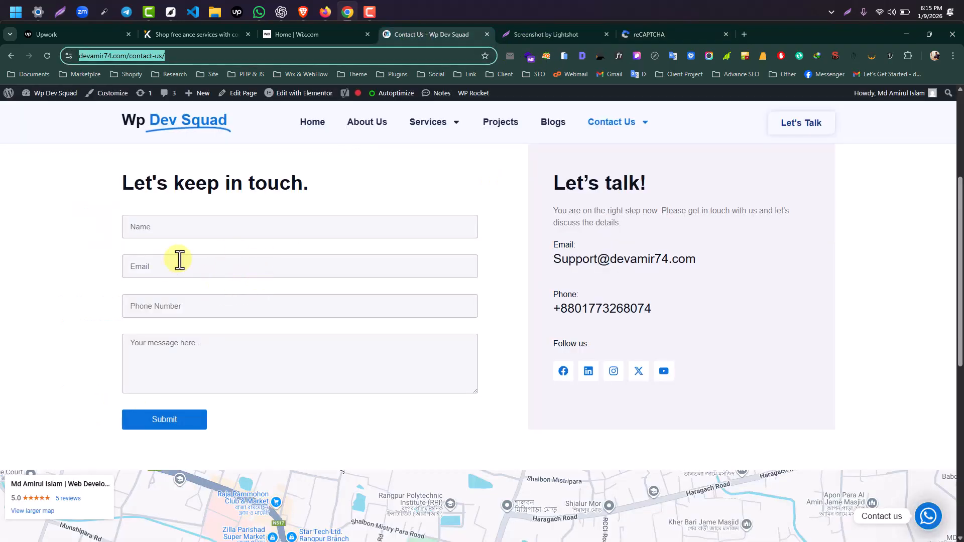
- From the WordPress dashboard, open Elementor Settings and show the Integrations reCAPTCHA key fields
middle_click(9, 94)
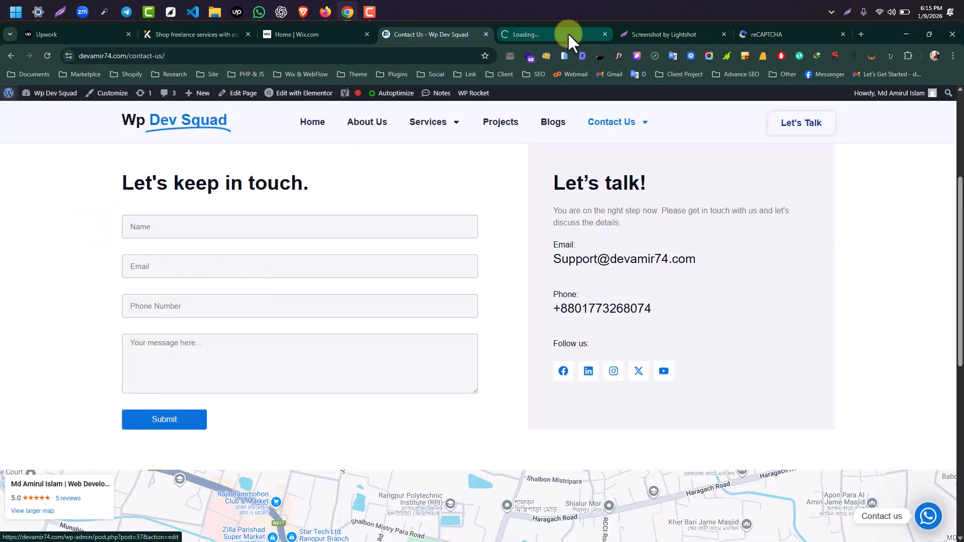
left_click_drag(553, 34, 421, 34)
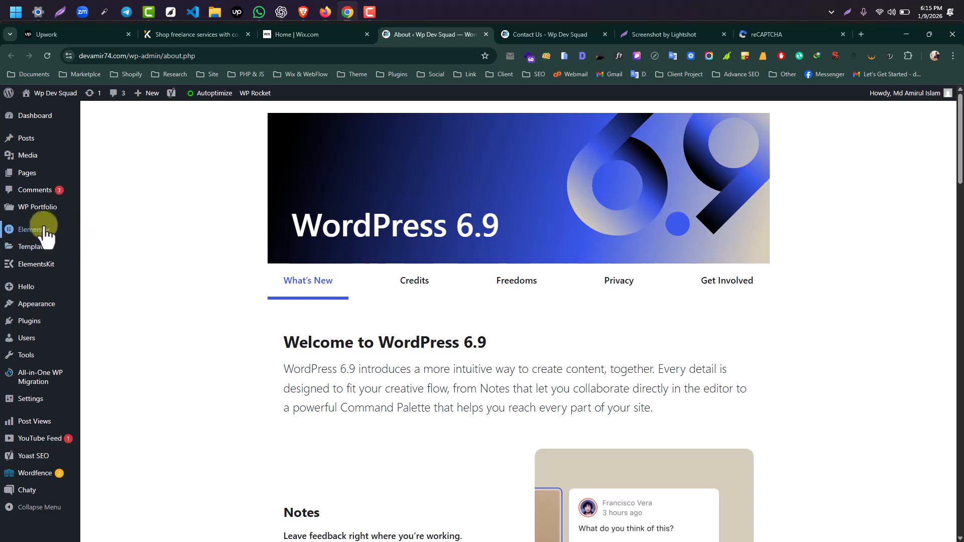
mouse_move(39, 235)
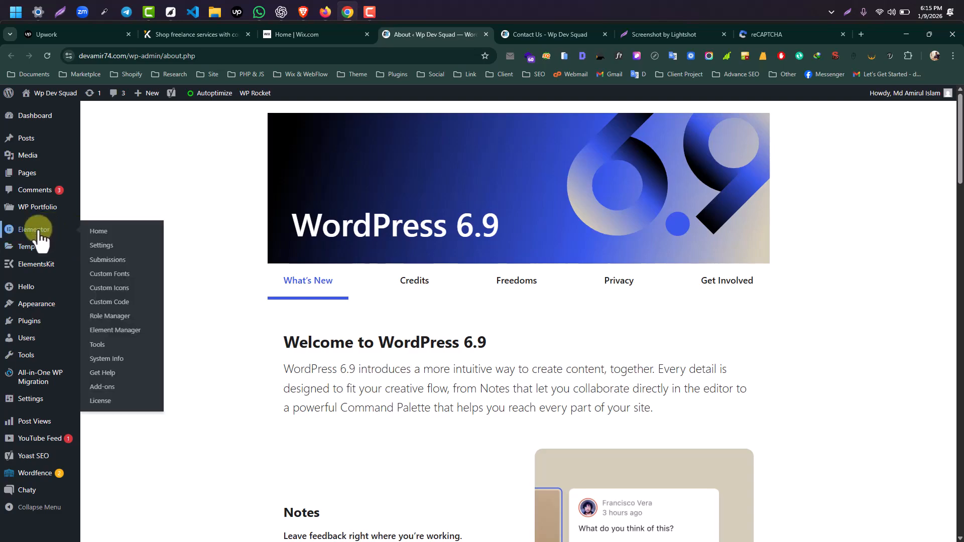
middle_click(114, 251)
left_click(477, 33)
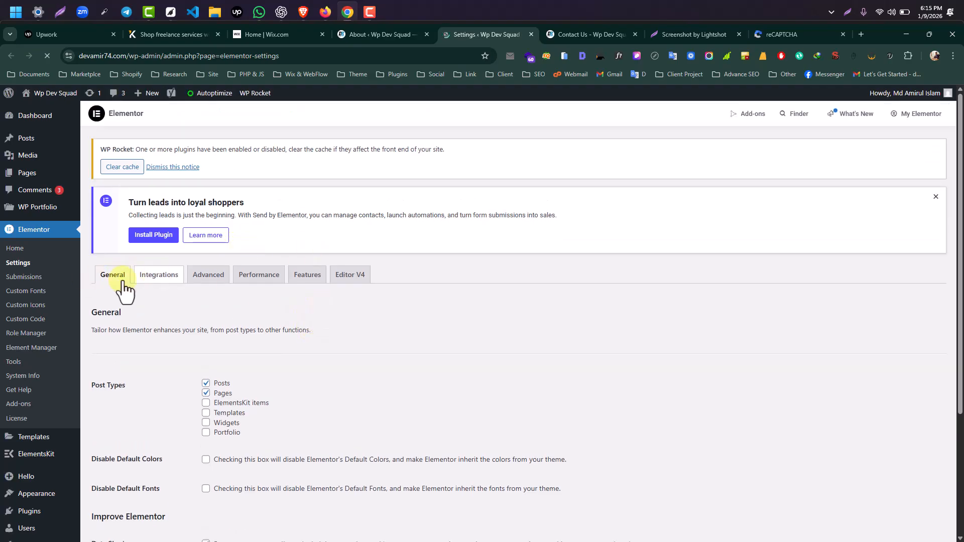
left_click(161, 276)
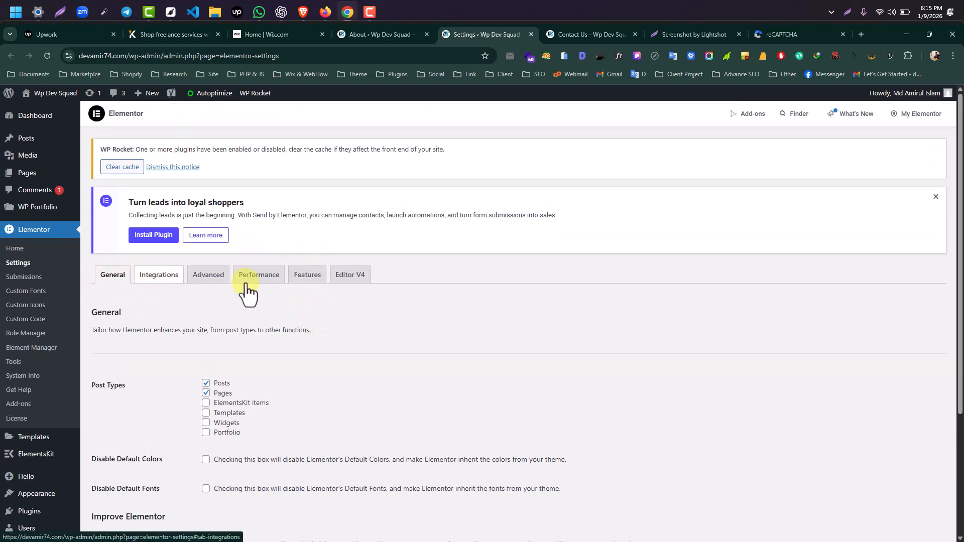
scroll(298, 278, "down", 4)
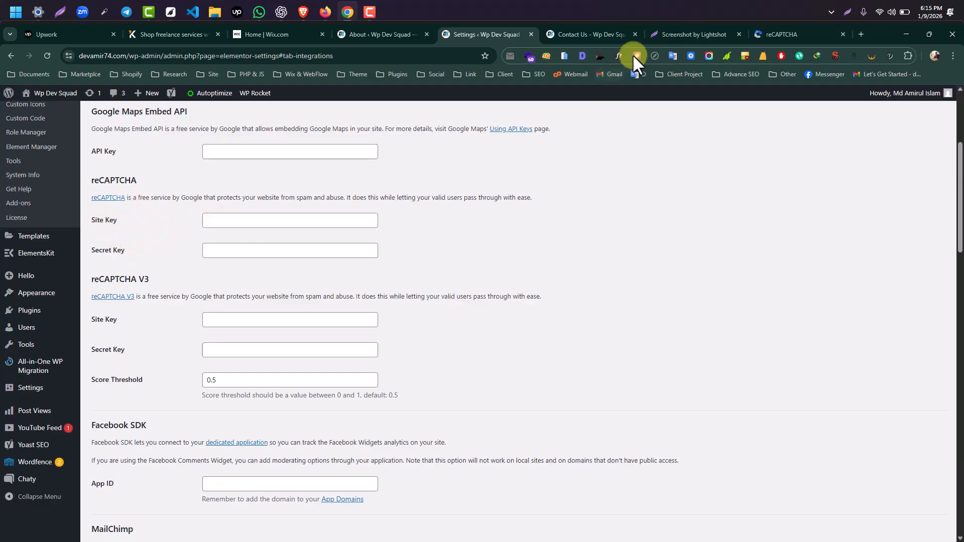
- Copy the reCAPTCHA site key into Elementor's reCAPTCHA Site Key field
left_click_drag(773, 29, 577, 38)
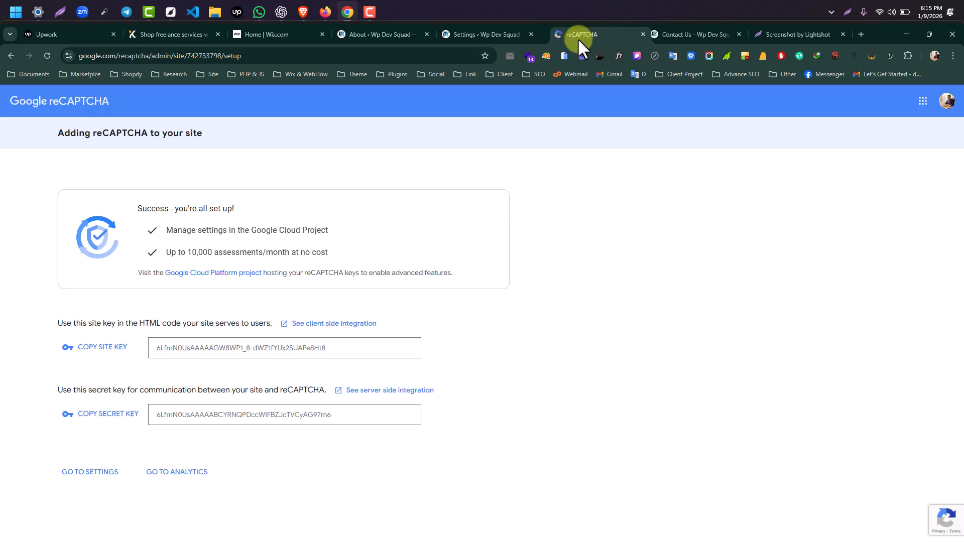
left_click(102, 349)
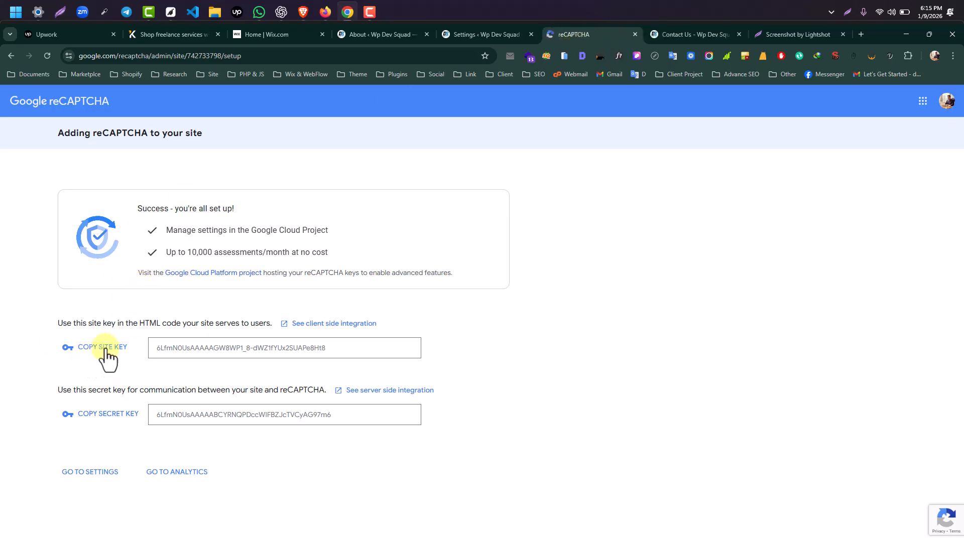
left_click(499, 31)
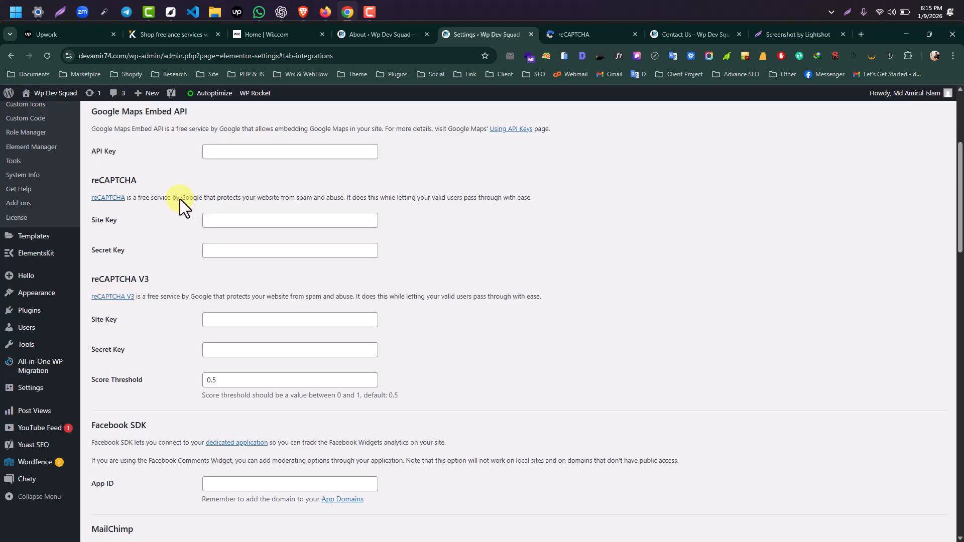
left_click(224, 323)
left_click(237, 221)
key("ctrl+v")
scroll(241, 236, "up", 1)
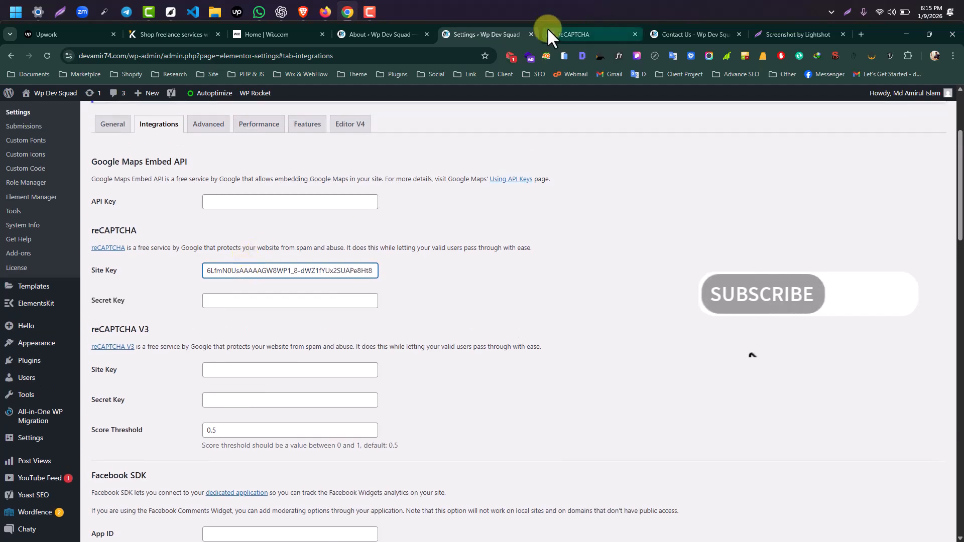
- Paste the reCAPTCHA secret key into the Secret Key field and save the settings
left_click(583, 32)
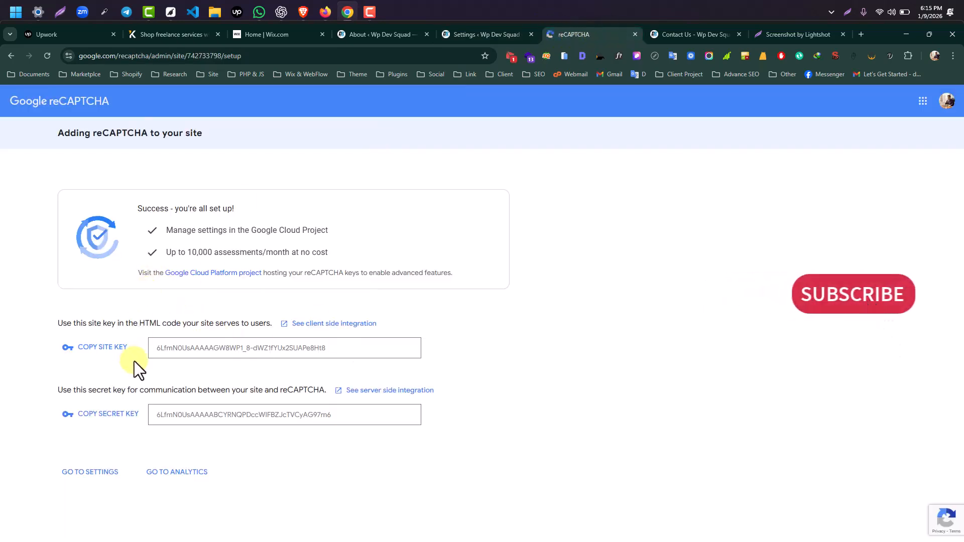
left_click(115, 413)
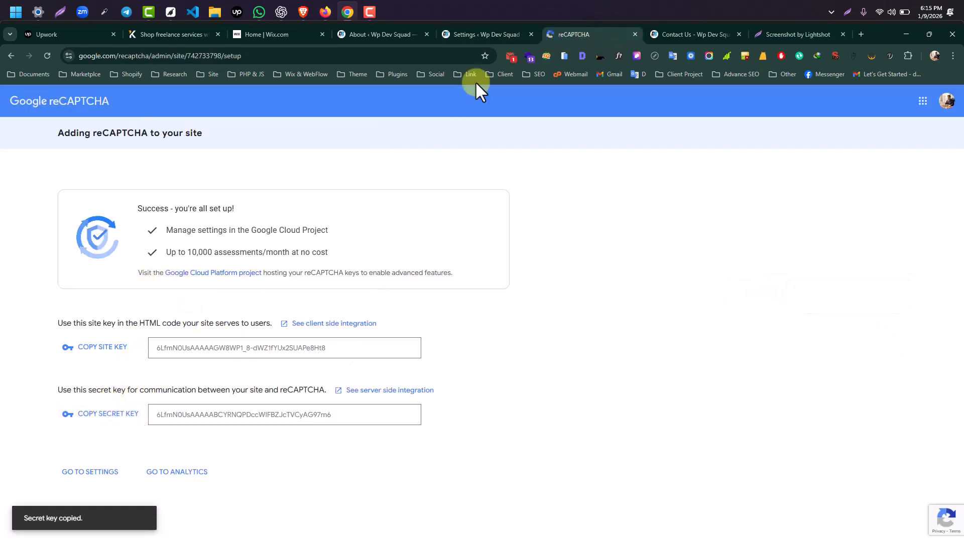
left_click(486, 33)
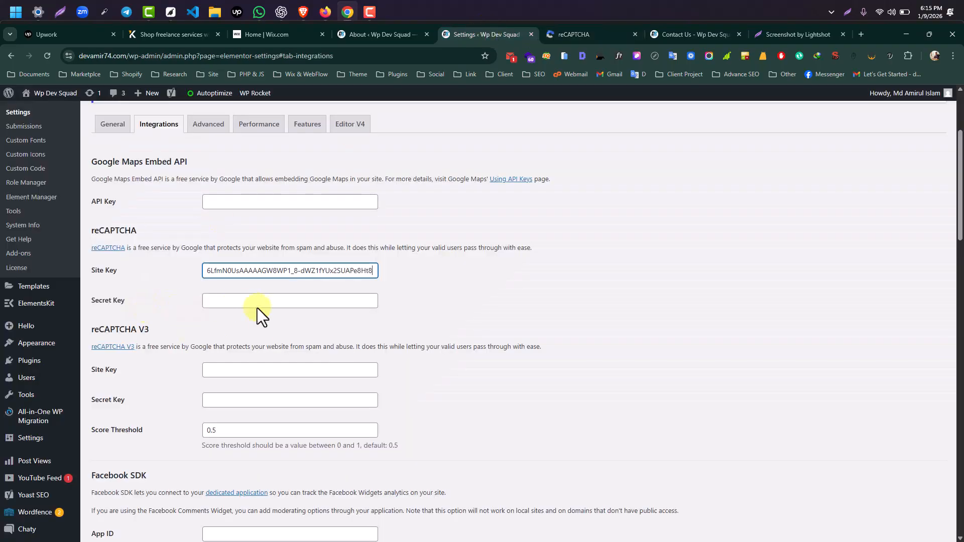
left_click(243, 301)
key("ctrl+v")
scroll(191, 325, "down", 20)
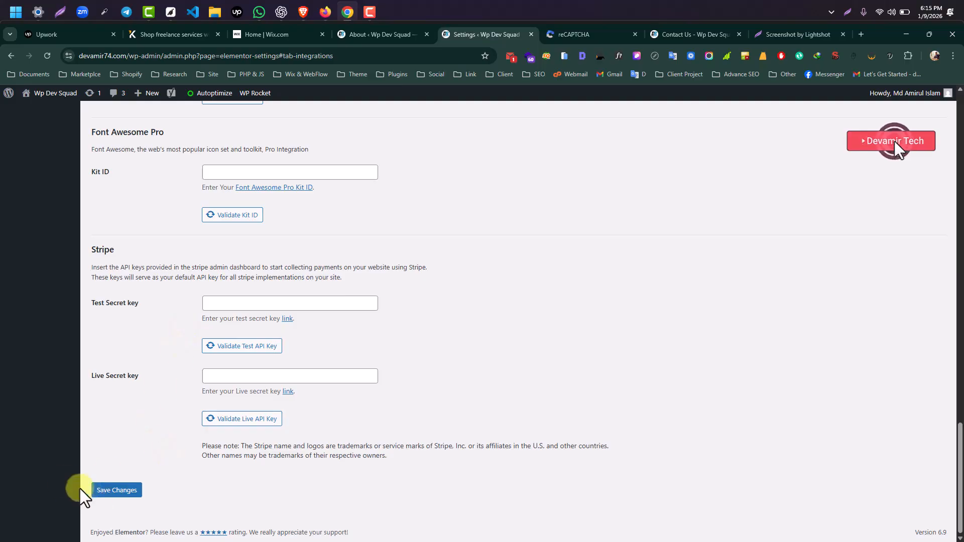
left_click(115, 490)
scroll(155, 294, "up", 5)
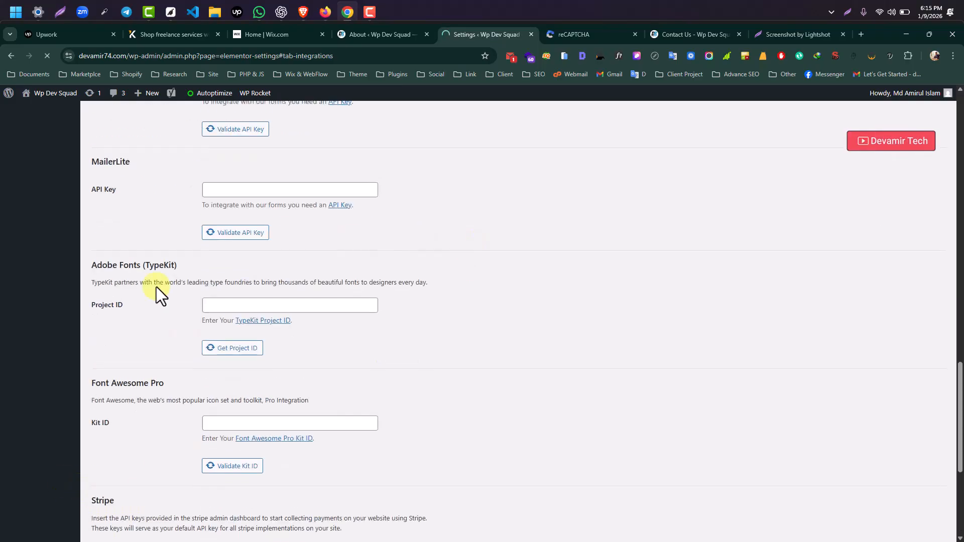
scroll(337, 291, "up", 10)
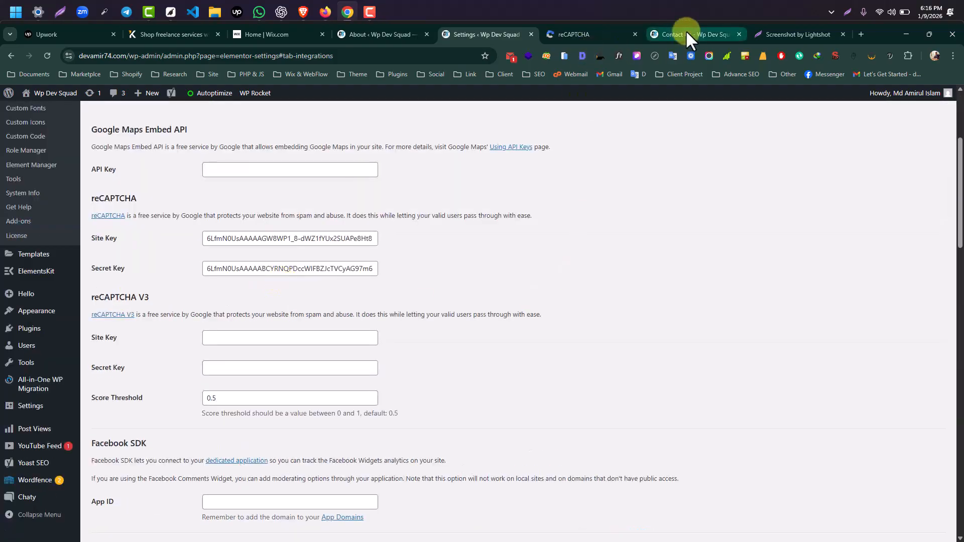
- Review the live Contact Us form, then open its Elementor editor in a background tab
left_click(686, 33)
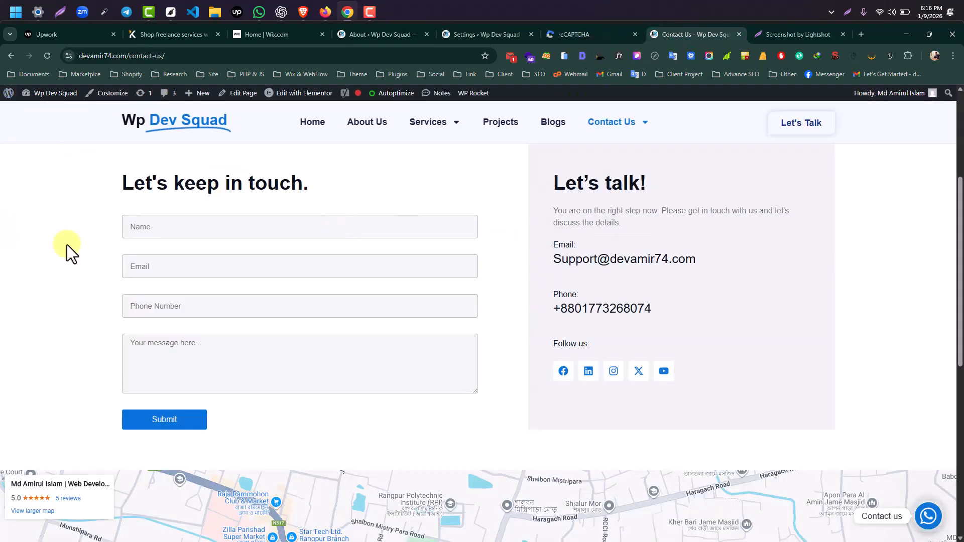
scroll(67, 251, "down", 3)
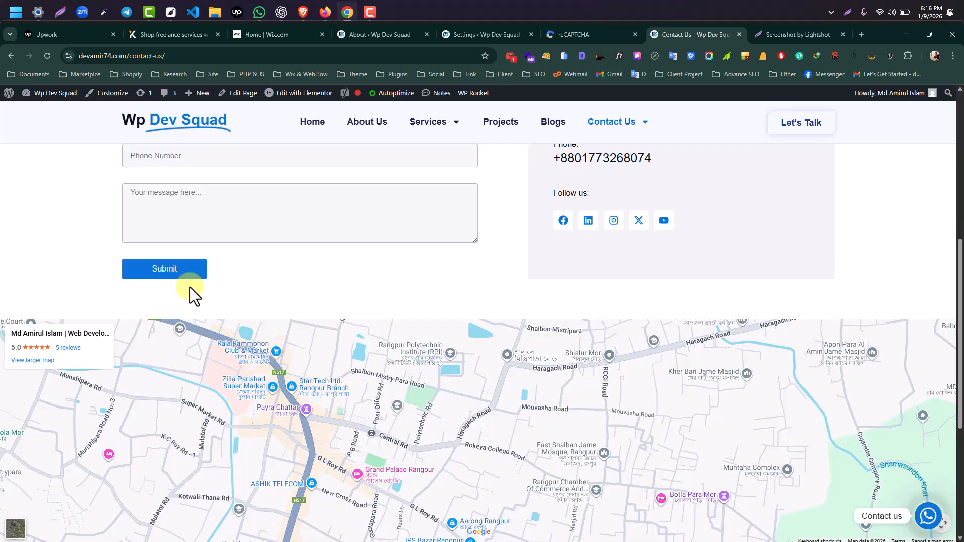
scroll(156, 253, "down", 2)
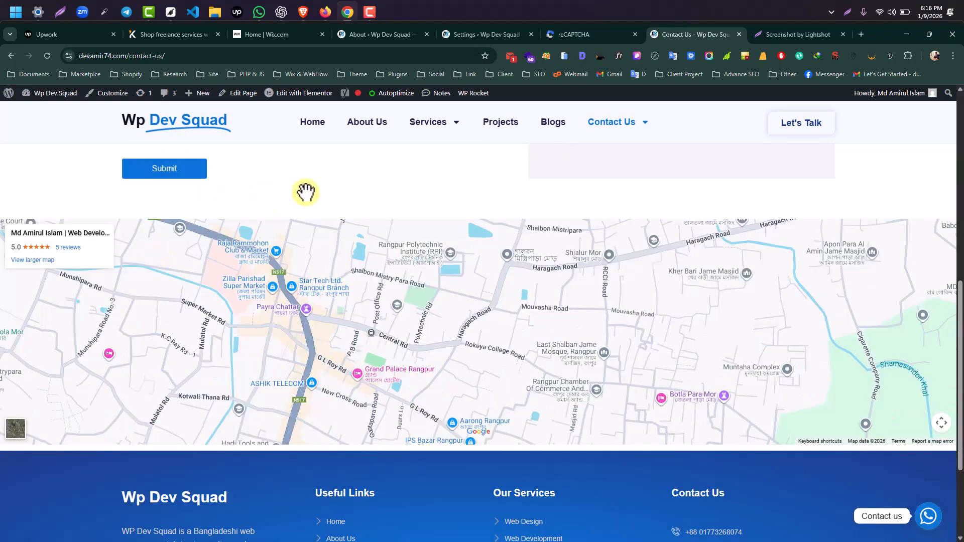
scroll(296, 187, "up", 9)
scroll(239, 266, "down", 2)
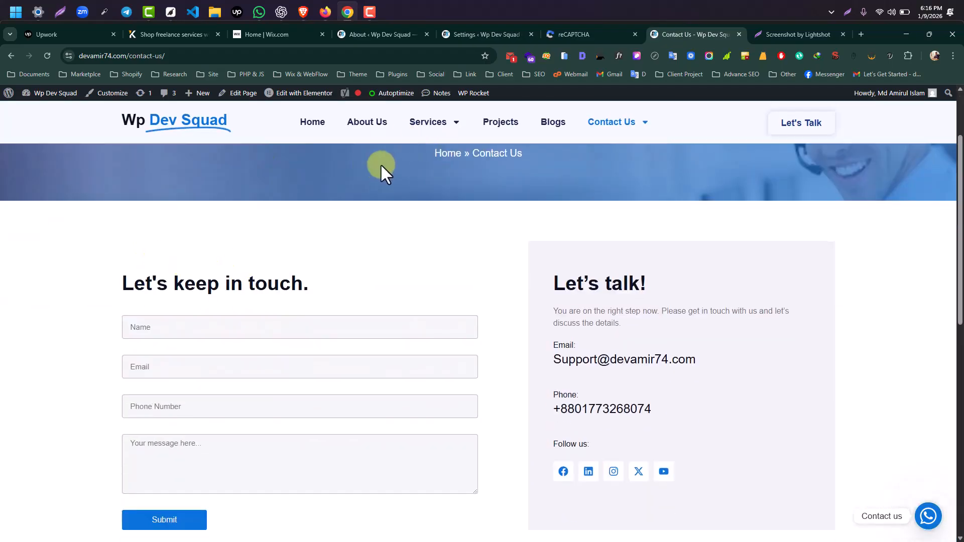
middle_click(300, 97)
- In the loaded Elementor editor, select the contact form widget to show its Name, Email, Phone and Message fields
left_click(712, 30)
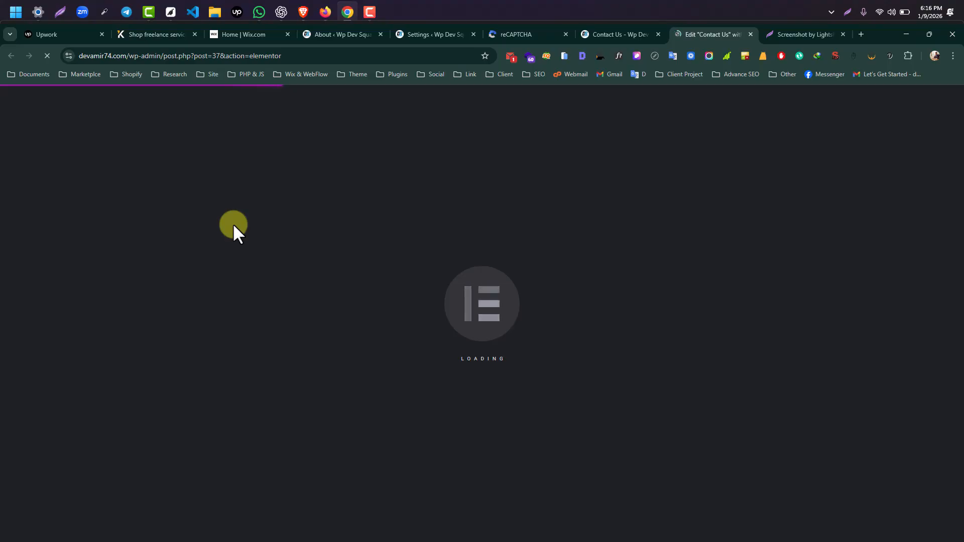
scroll(413, 309, "down", 3)
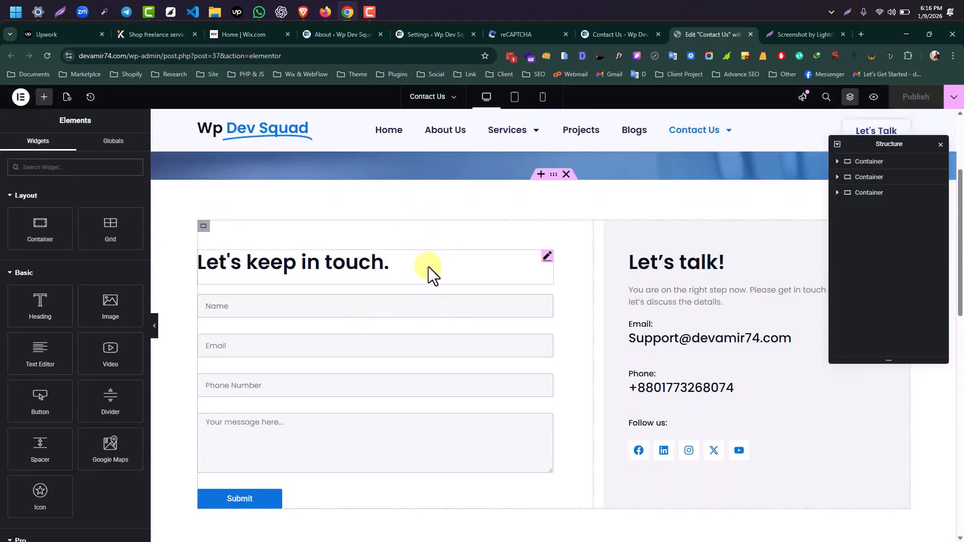
scroll(430, 286, "down", 3)
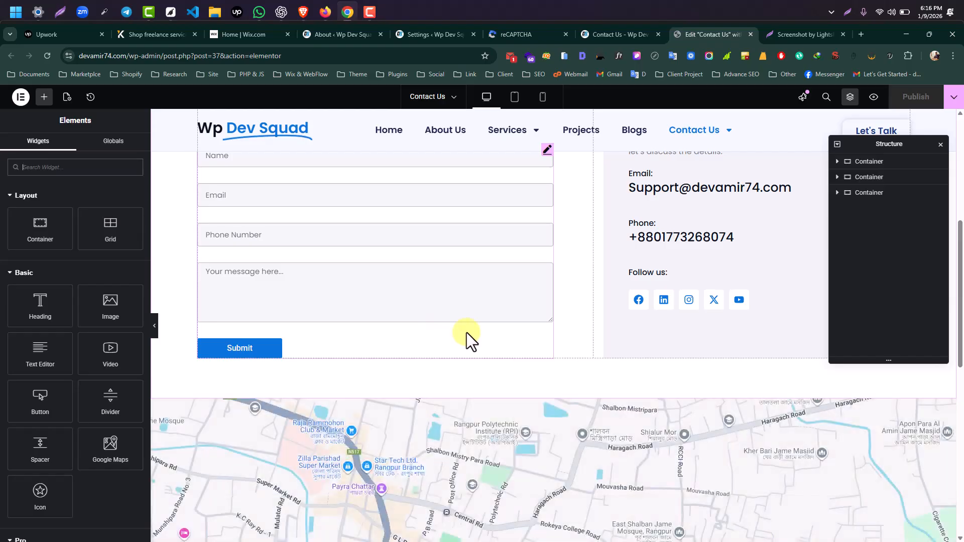
scroll(550, 172, "up", 2)
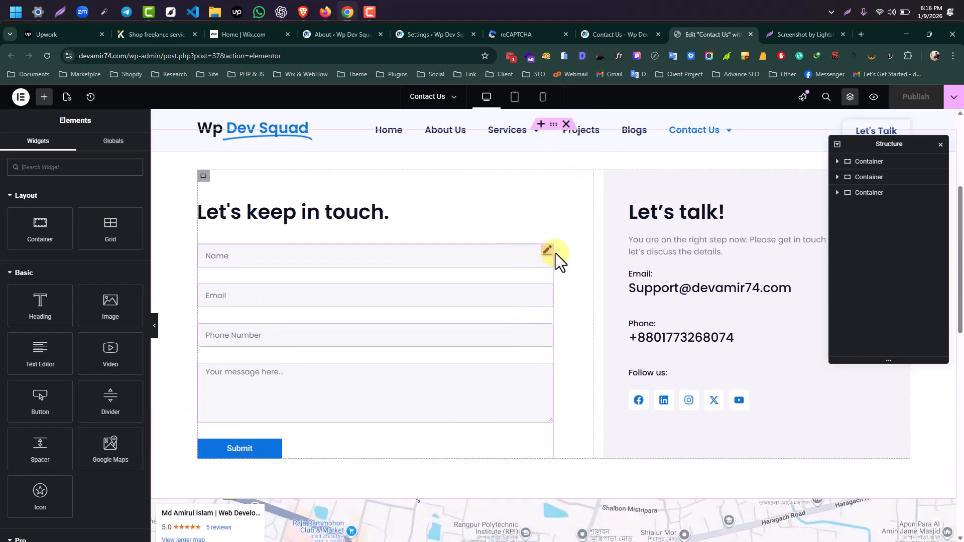
left_click(346, 289)
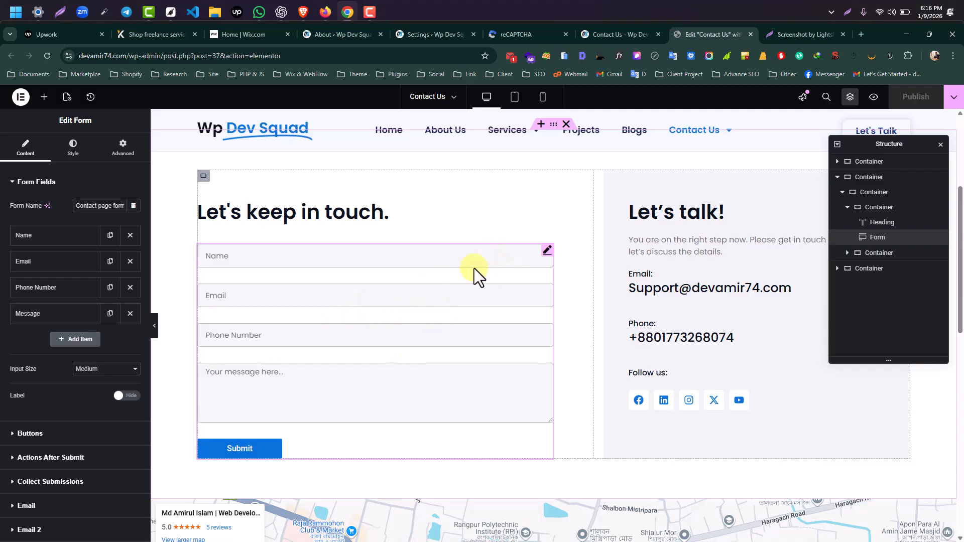
- Add a fifth form field and set its type to reCAPTCHA
left_click(73, 341)
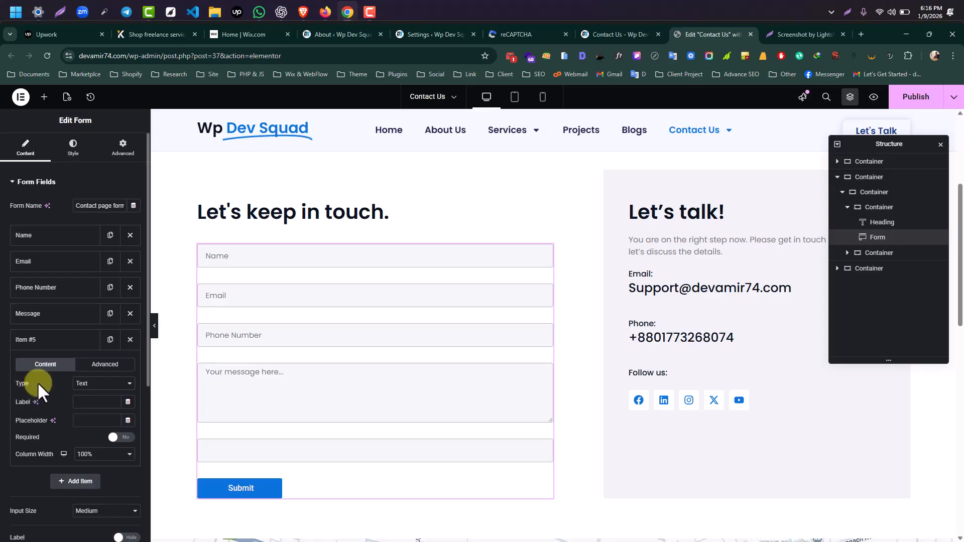
left_click(99, 386)
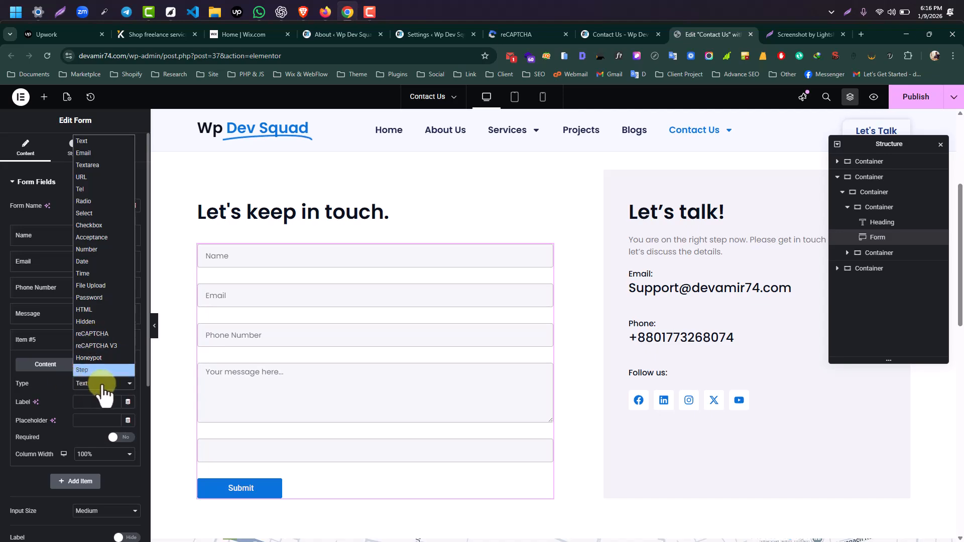
left_click(99, 386)
left_click(100, 384)
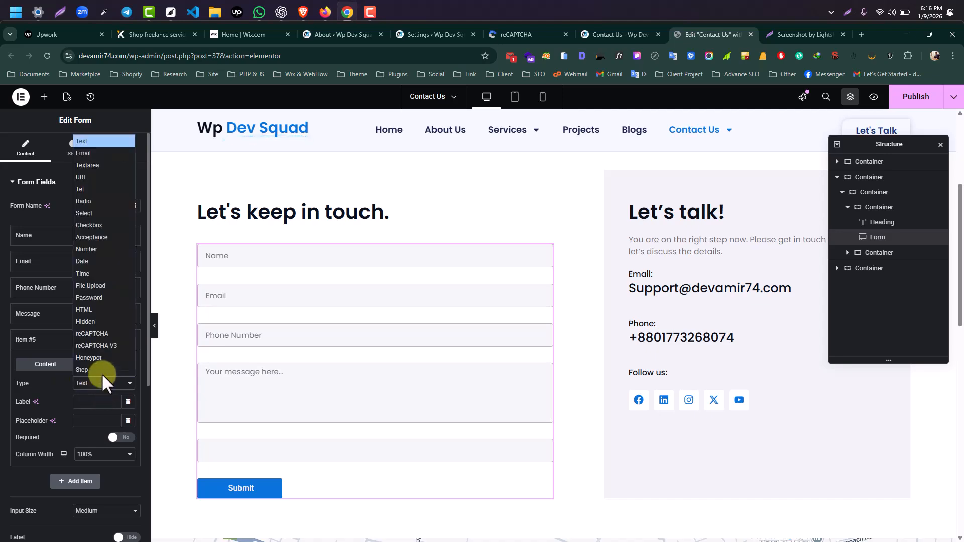
left_click(107, 334)
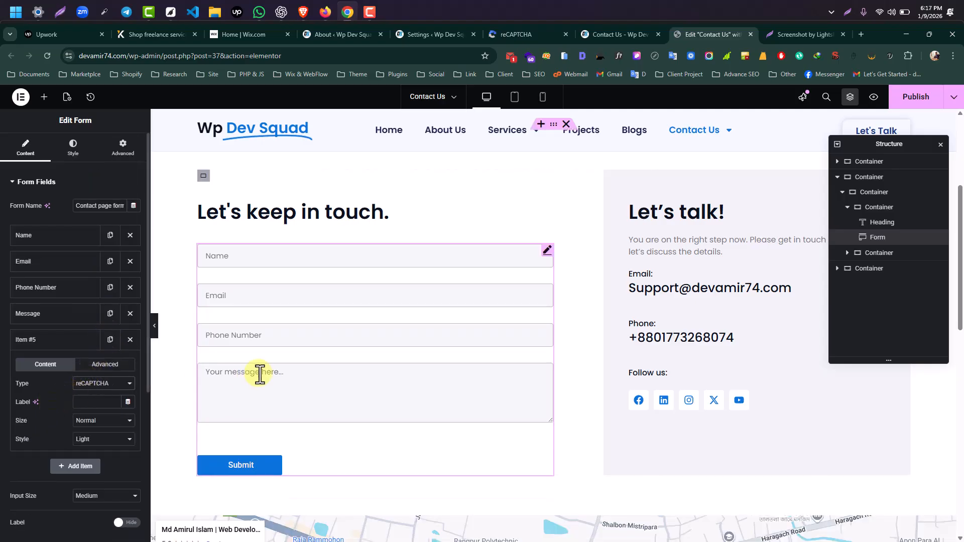
scroll(351, 370, "down", 2)
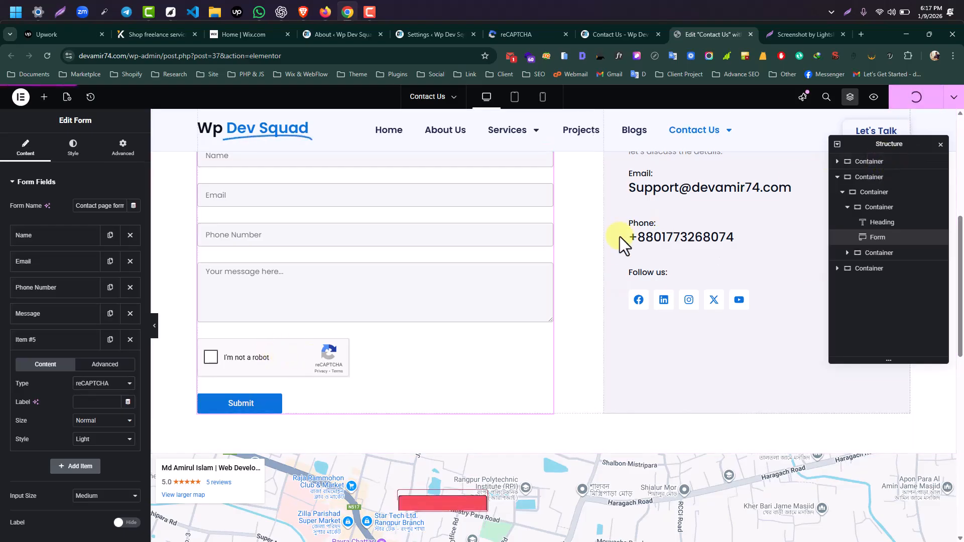
- Reload the live Contact Us page and confirm the 'I'm not a robot' checkbox sits above Submit
left_click(609, 32)
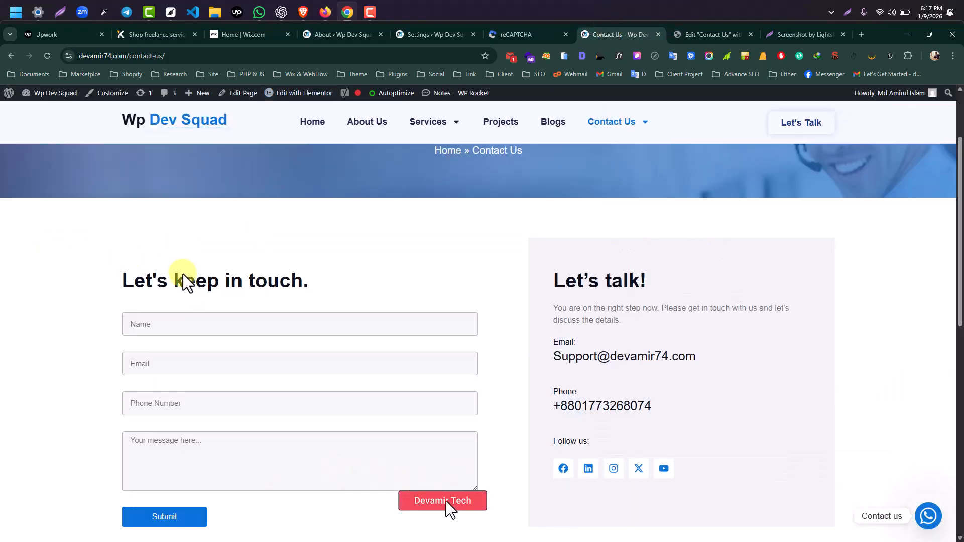
scroll(183, 274, "down", 4)
scroll(208, 329, "up", 1)
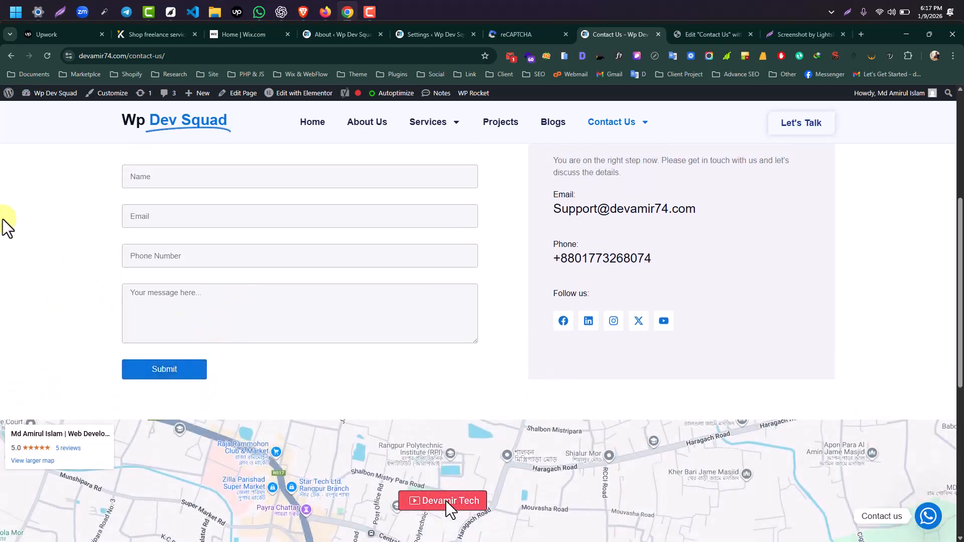
right_click(38, 147)
left_click(73, 187)
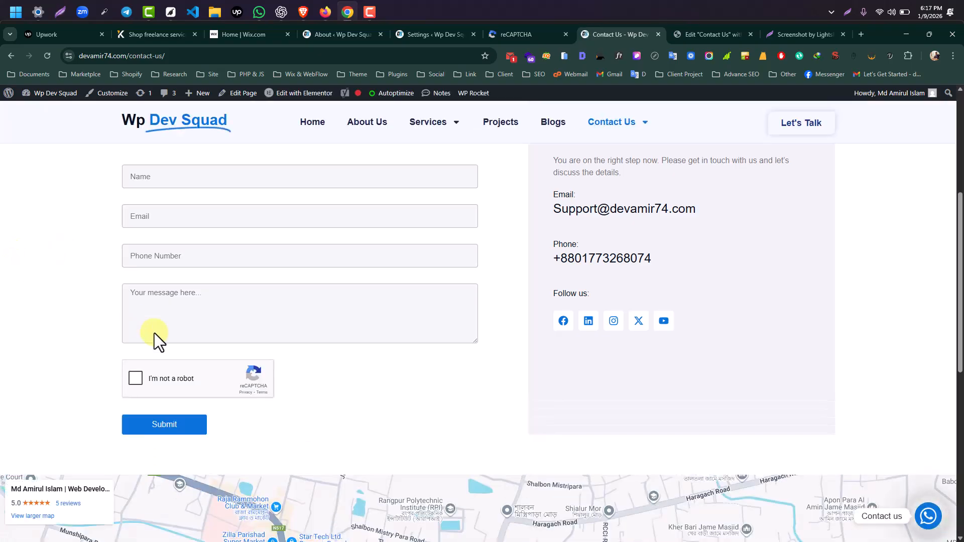
scroll(241, 367, "up", 1)
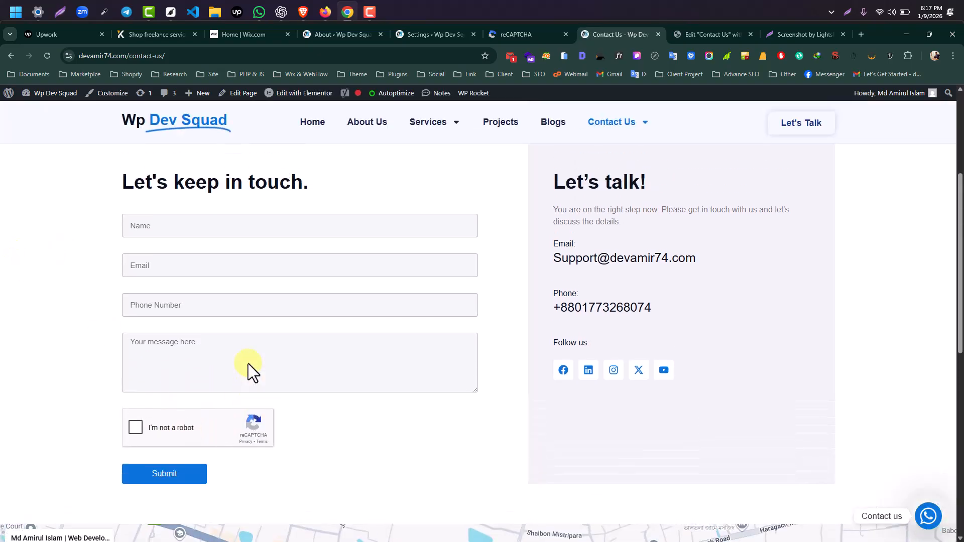
scroll(251, 323, "down", 2)
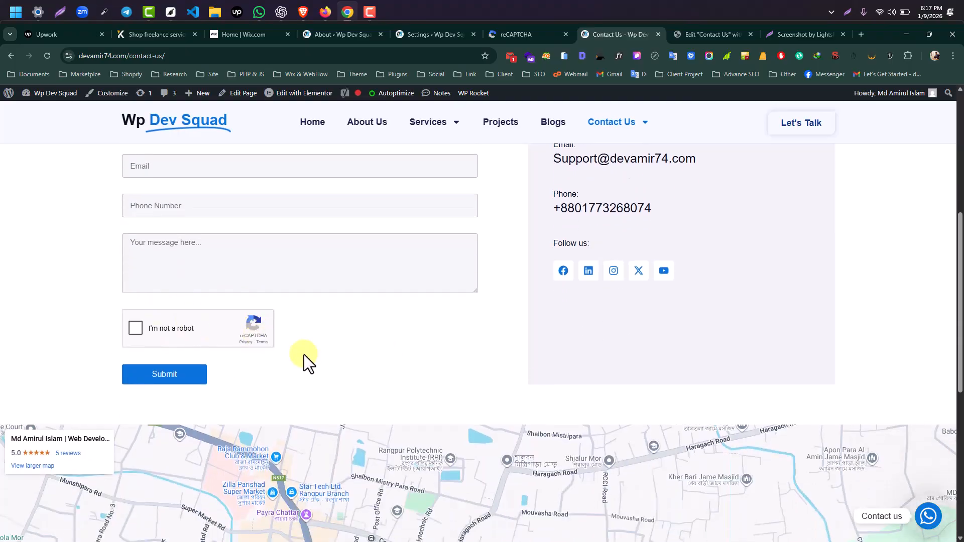
scroll(223, 342, "up", 1)
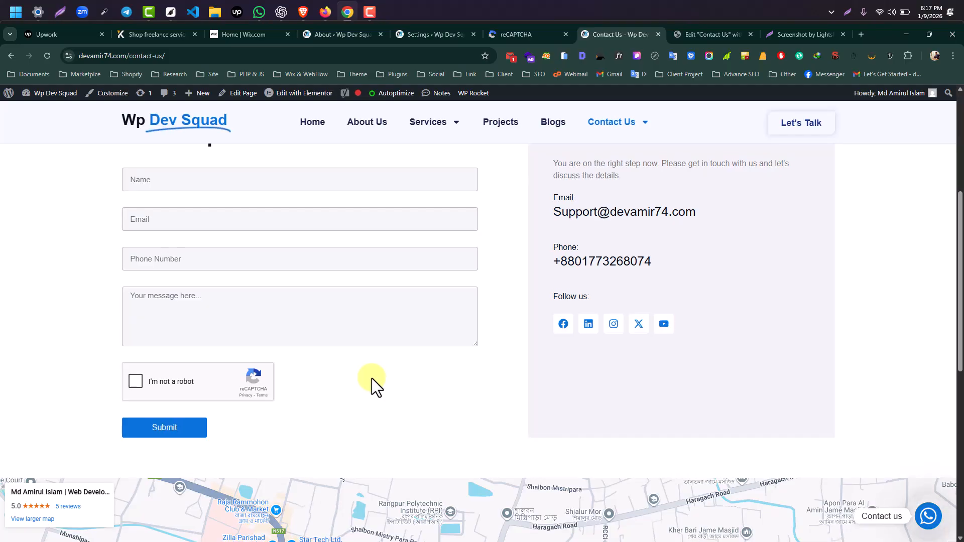
scroll(371, 378, "up", 3)
scroll(373, 378, "down", 4)
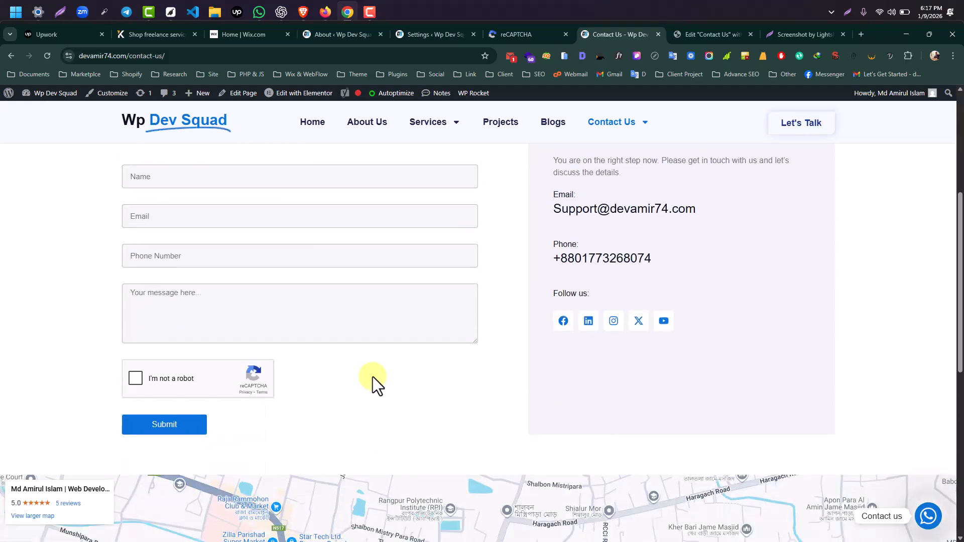